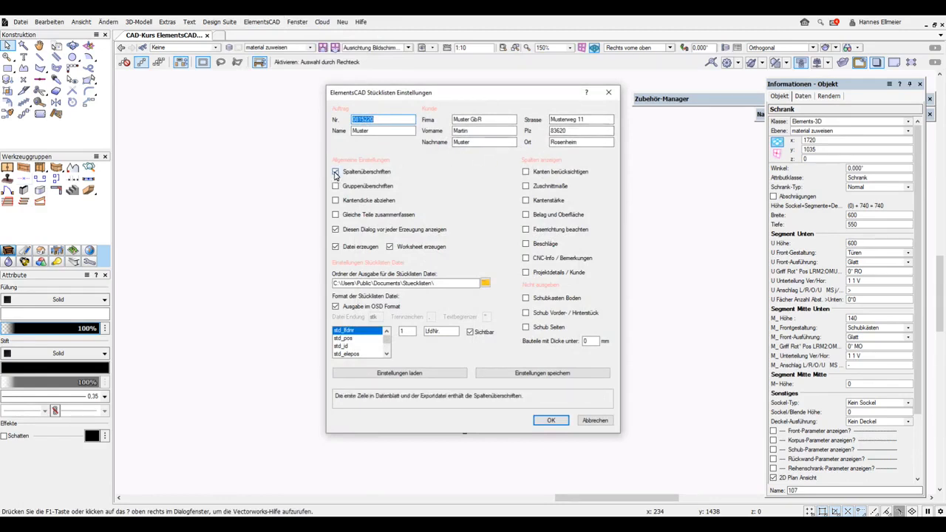
Generate the Holzliste parts list with Spaltenüberschriften and Gruppenüberschriften ticked, accepting the proposed name.
left_click(335, 172)
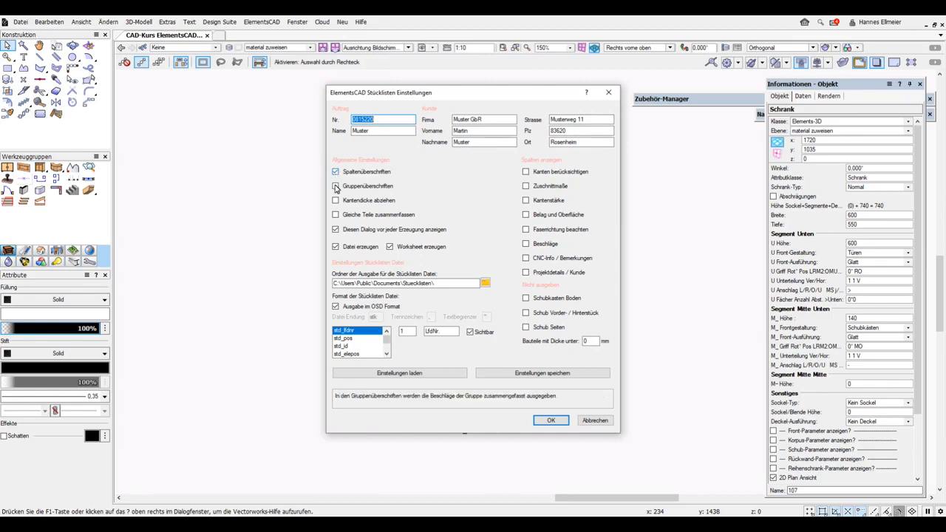
left_click(335, 186)
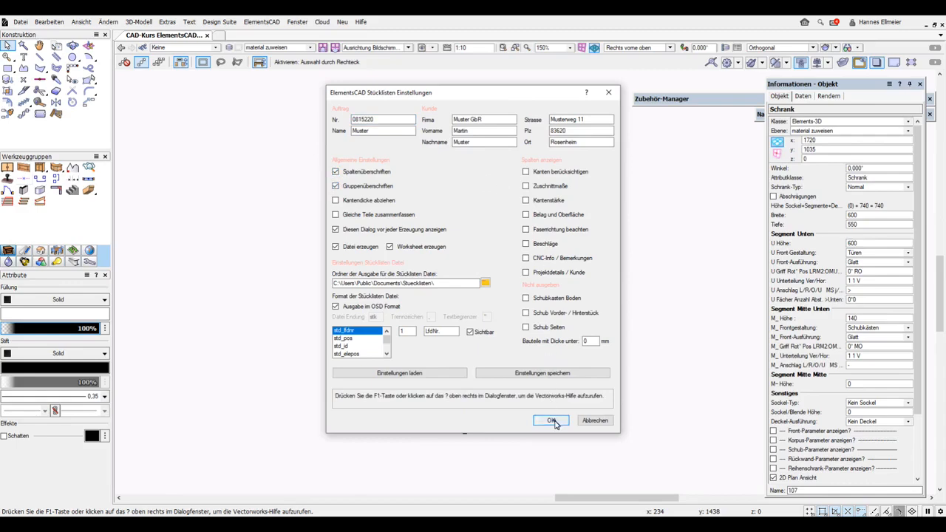
left_click(553, 421)
left_click(475, 289)
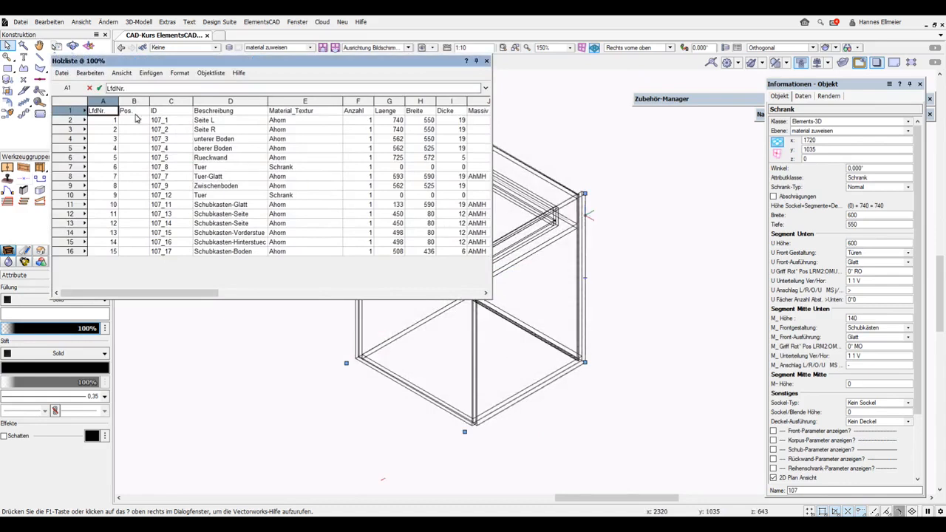
Select the Holzliste heading row, then roll up the worksheet to reveal the cabinet.
left_click(71, 111)
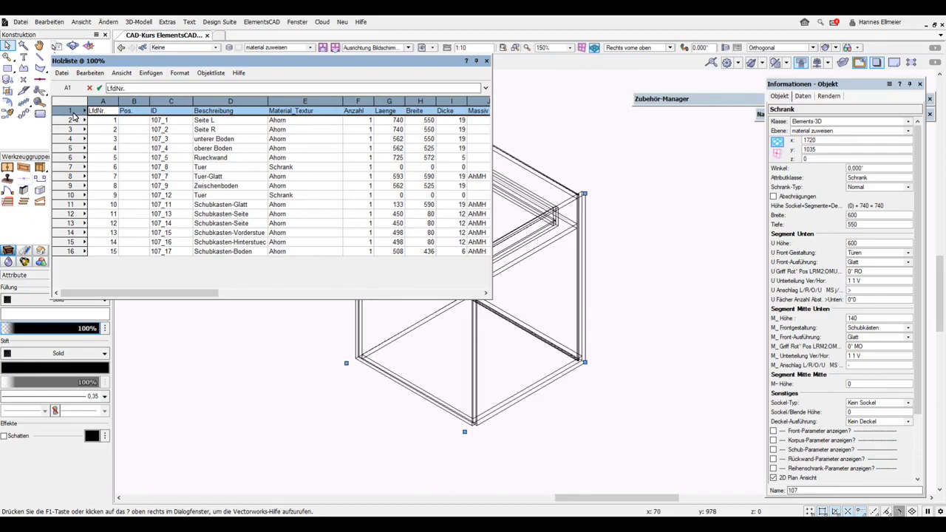
left_click(476, 60)
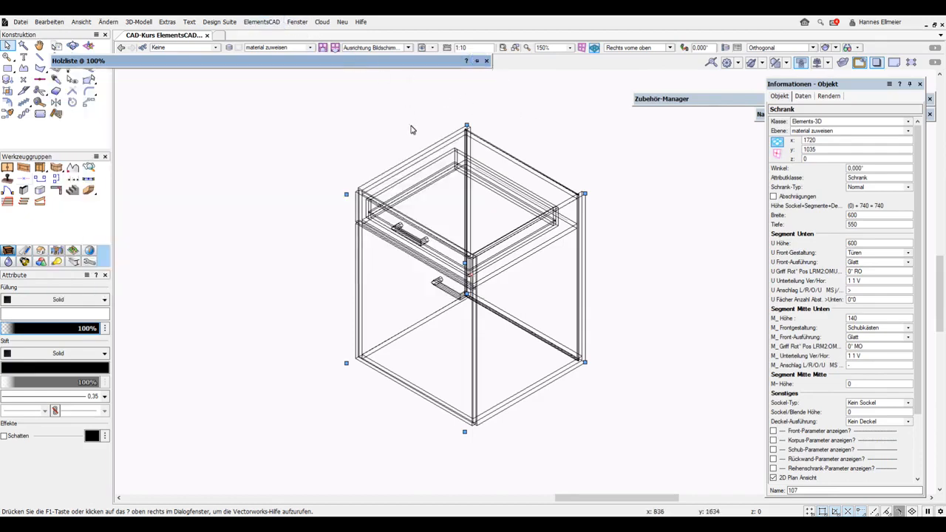
Run Stueckliste erzeugen again with unchanged settings to create Holzliste 2.
left_click(271, 23)
mouse_move(281, 36)
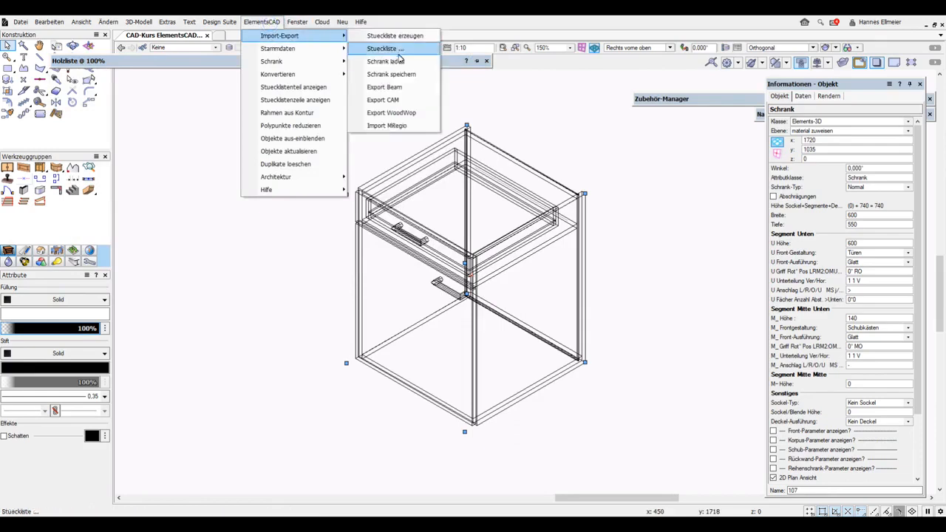
left_click(414, 35)
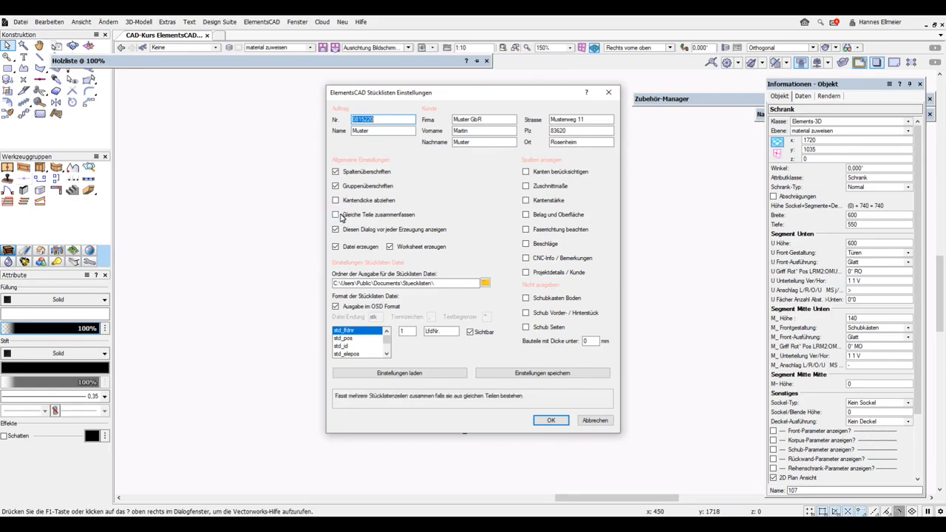
left_click(555, 423)
left_click(470, 289)
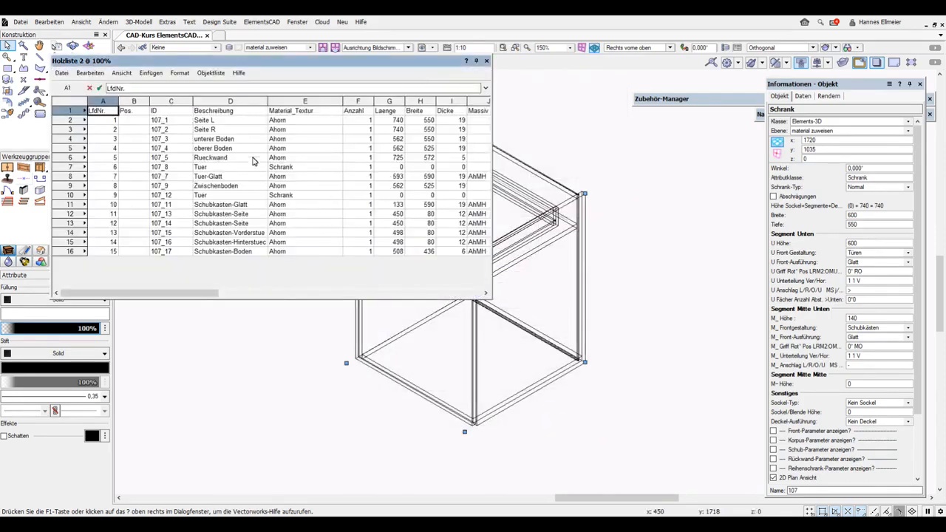
Select cells D2:H3 and enlarge the Holzliste 2 window to reveal the Massiv, Platte and Kante columns.
left_click_drag(224, 121, 426, 133)
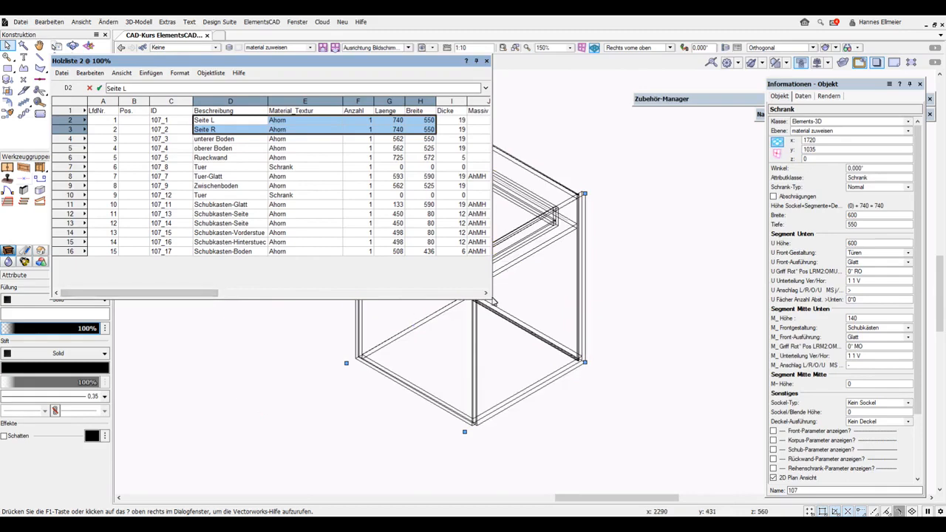
left_click_drag(493, 302, 844, 312)
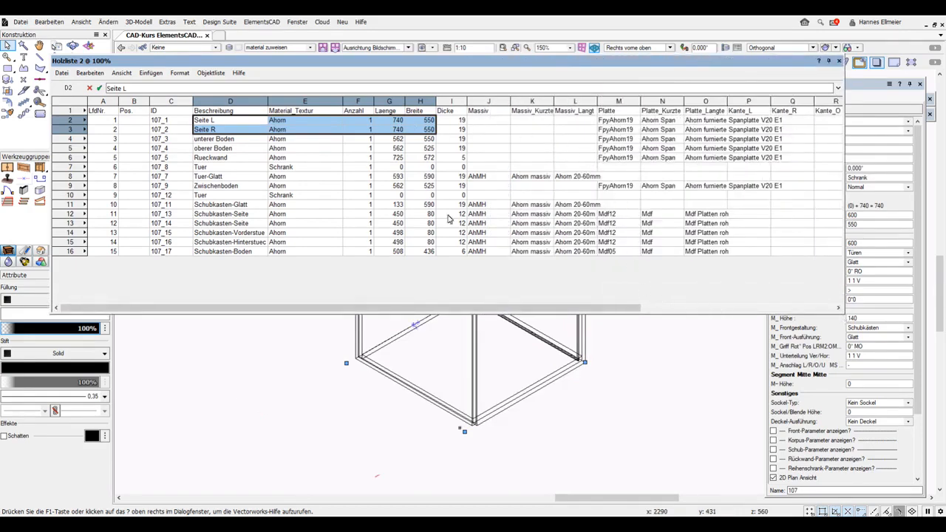
Inspect the Kante_L, Kante_U and Ecken edge and corner columns of Holzliste 2.
left_click_drag(497, 309, 640, 309)
left_click(570, 111)
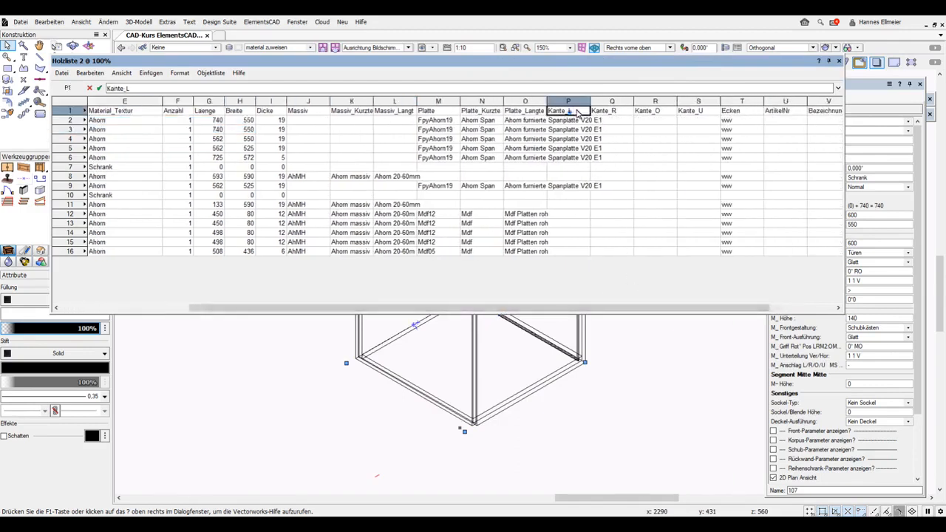
left_click(699, 112)
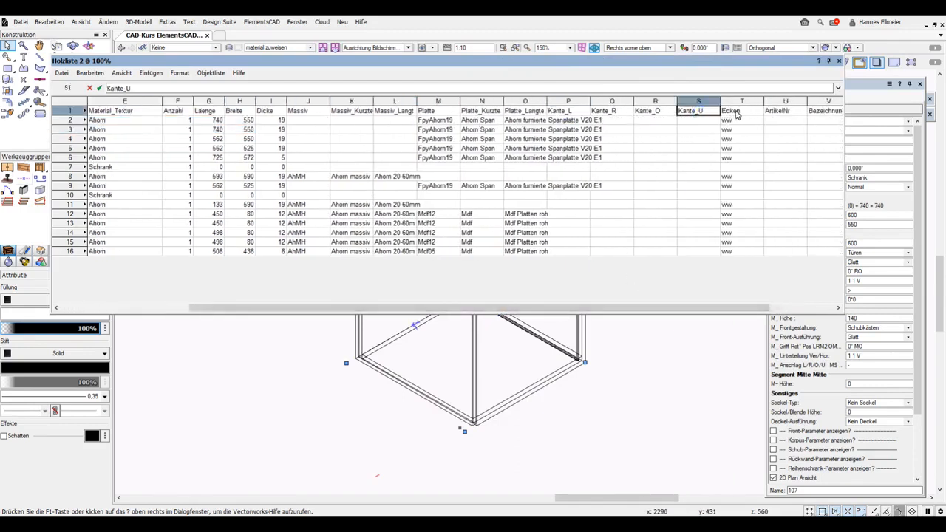
left_click(736, 113)
left_click_drag(707, 310, 780, 305)
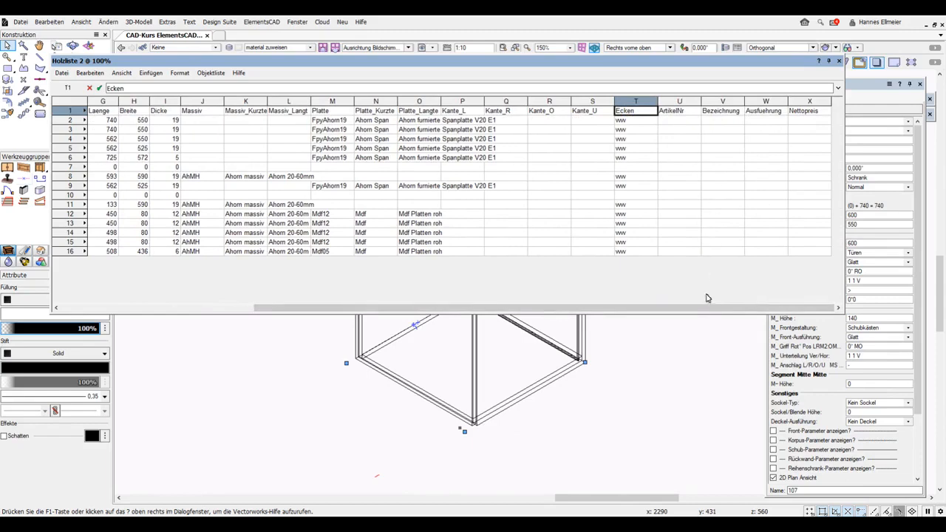
scroll(704, 311, "left", 5)
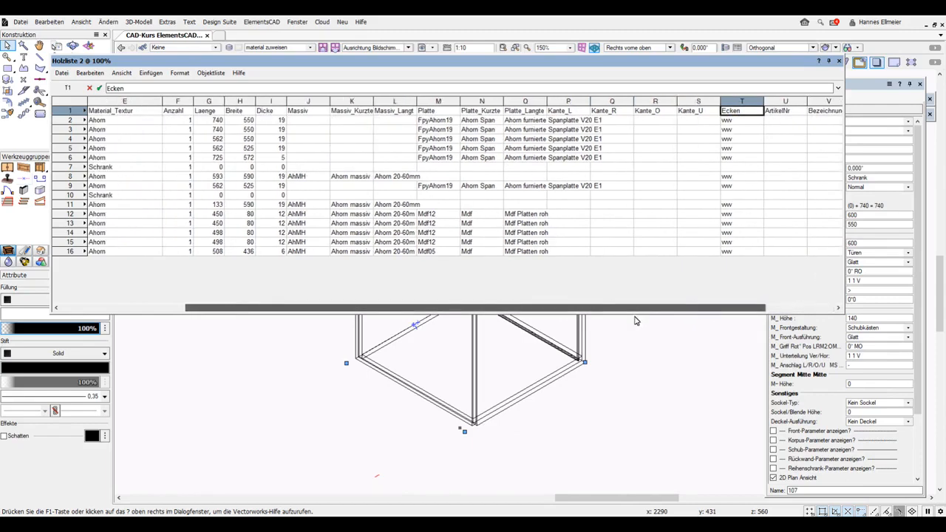
left_click_drag(528, 333, 476, 326)
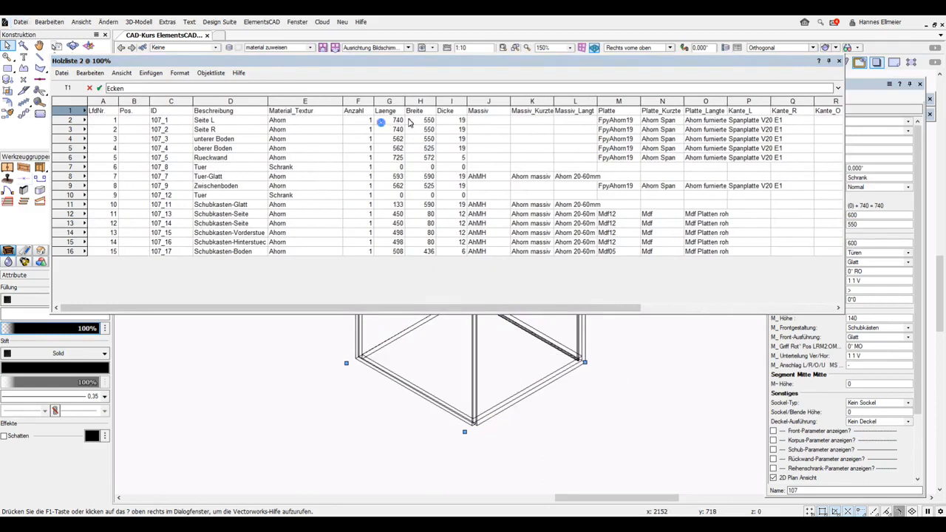
Check Seite L's dimensions and the zero-size door rows, then roll up Holzliste 2.
left_click_drag(461, 121, 392, 121)
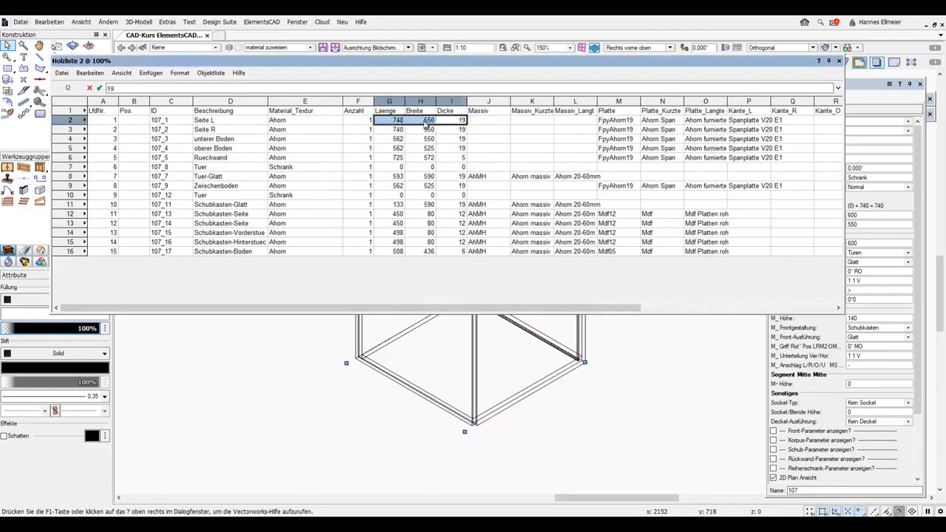
left_click_drag(489, 168, 102, 168)
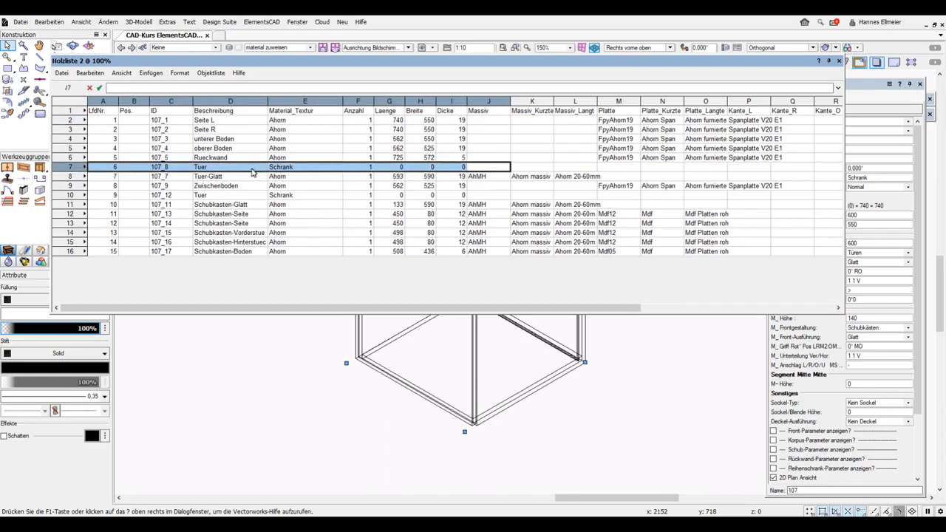
left_click(488, 196)
left_click_drag(469, 198, 197, 199)
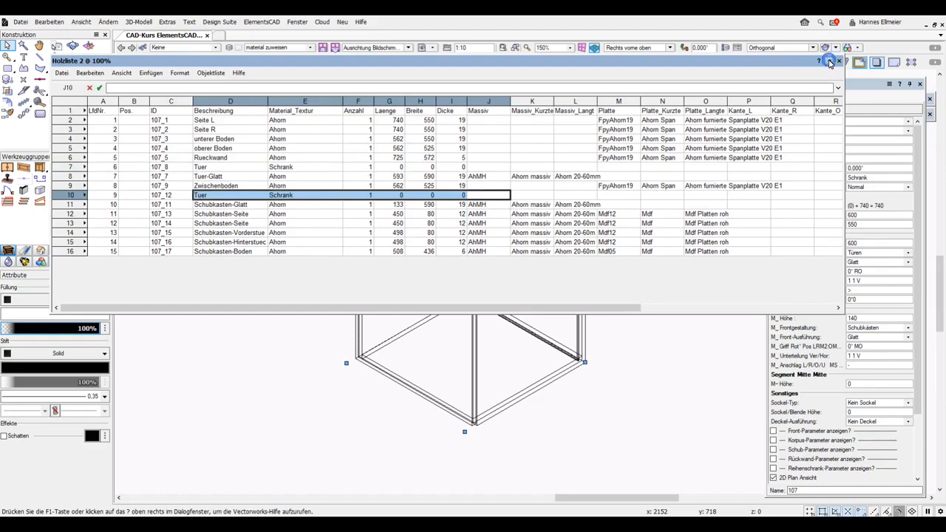
left_click(474, 378)
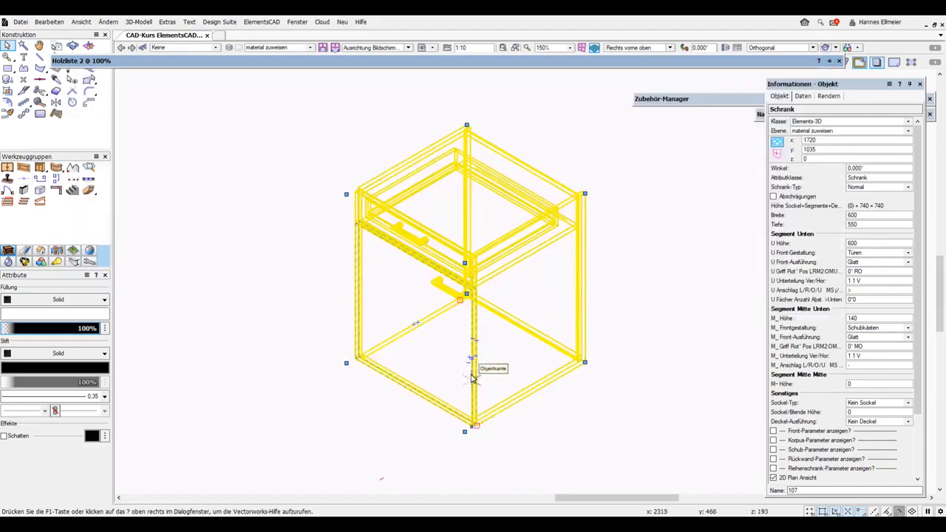
Generate Holzliste 3 with Kantendicke abziehen and Gleiche Teile zusammenfassen ticked.
left_click(279, 27)
mouse_move(331, 35)
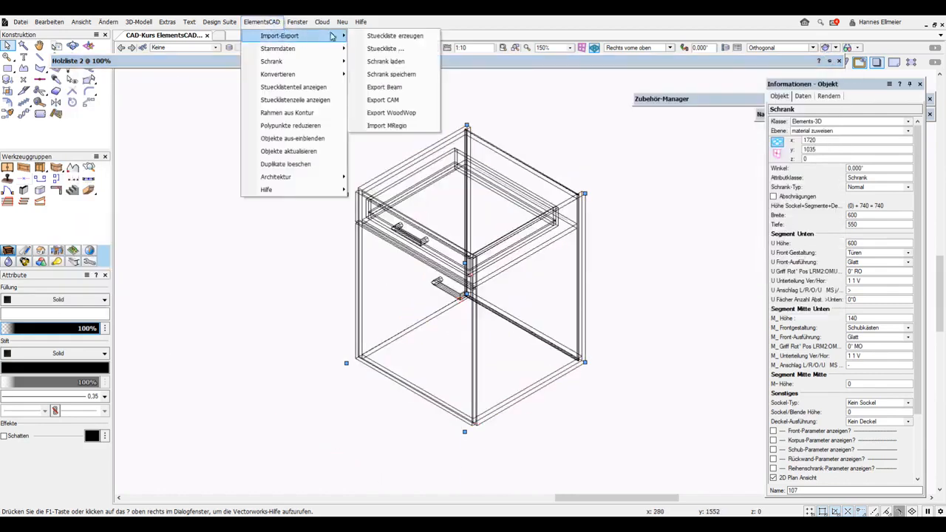
left_click(403, 38)
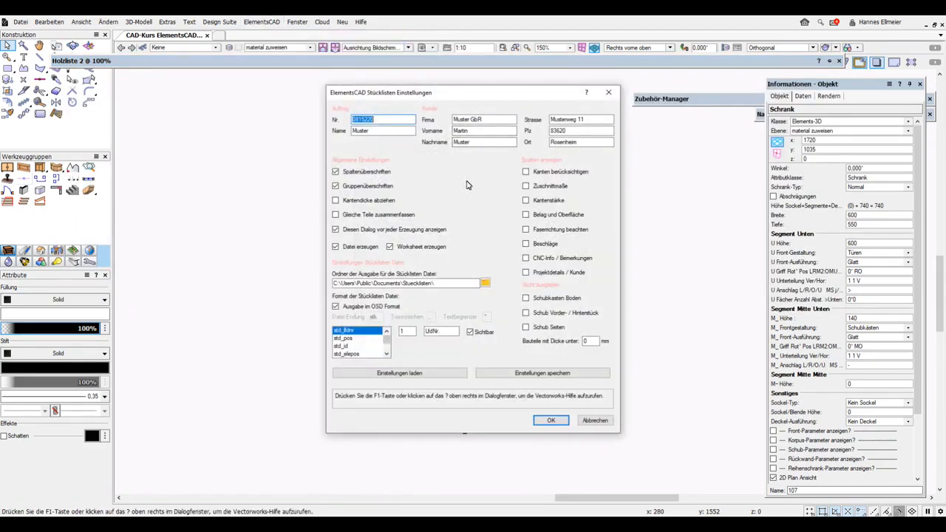
left_click(337, 201)
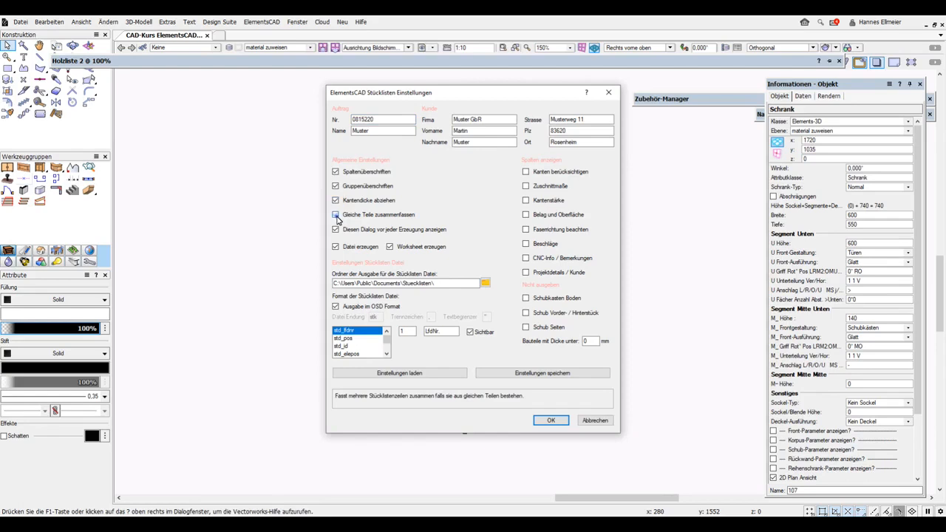
left_click(336, 215)
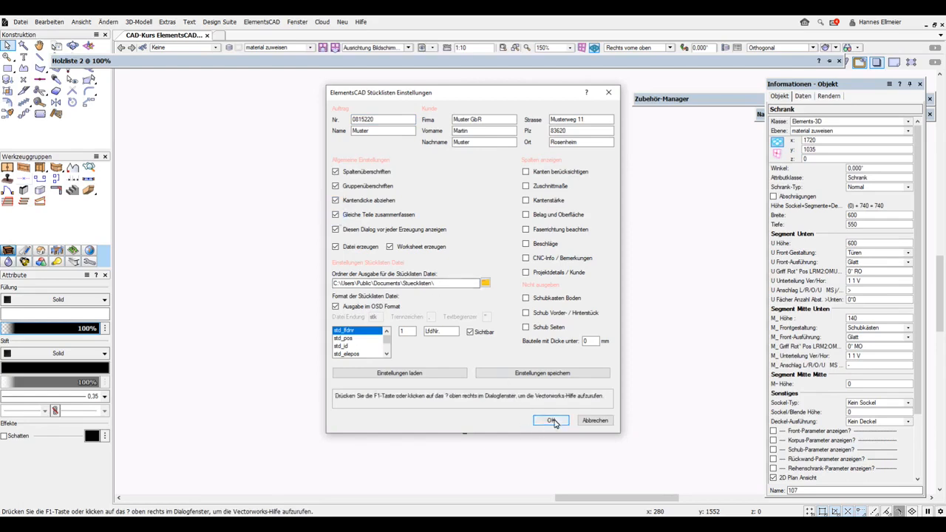
left_click(553, 421)
left_click(462, 290)
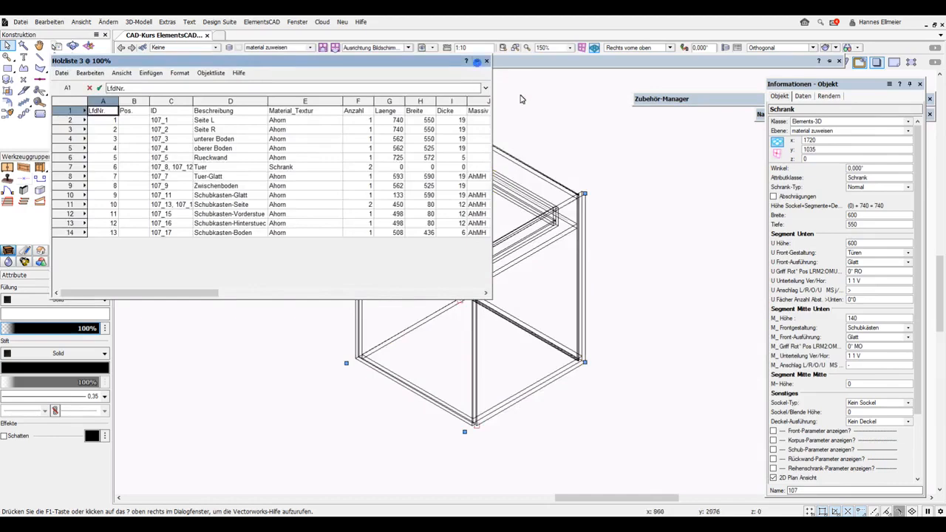
Roll up Holzliste 3 and scroll down the Object Info palette.
left_click(476, 61)
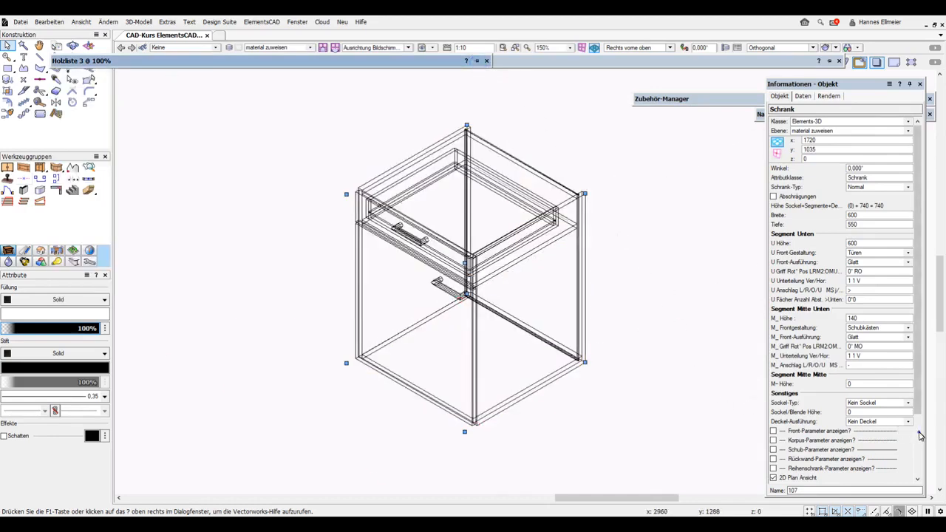
scroll(920, 437, "down", 3)
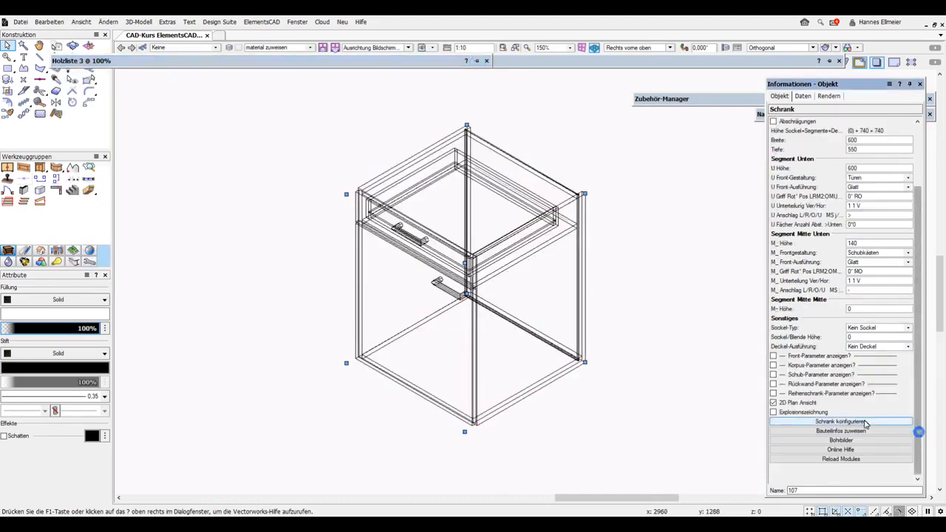
Via Bauteilinfos zuweisen, give only Seite R a 3 mm Kanten Kanadischer Ahorn left edge.
left_click(833, 432)
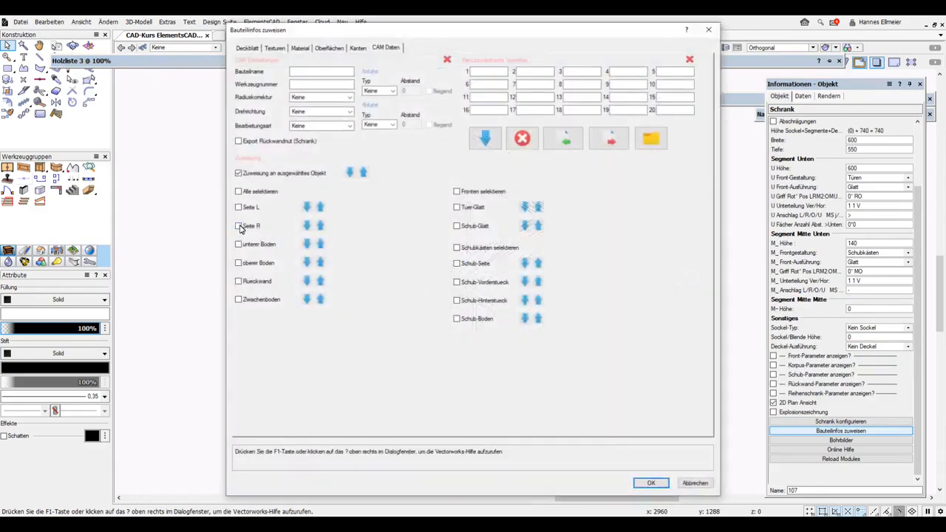
left_click(239, 226)
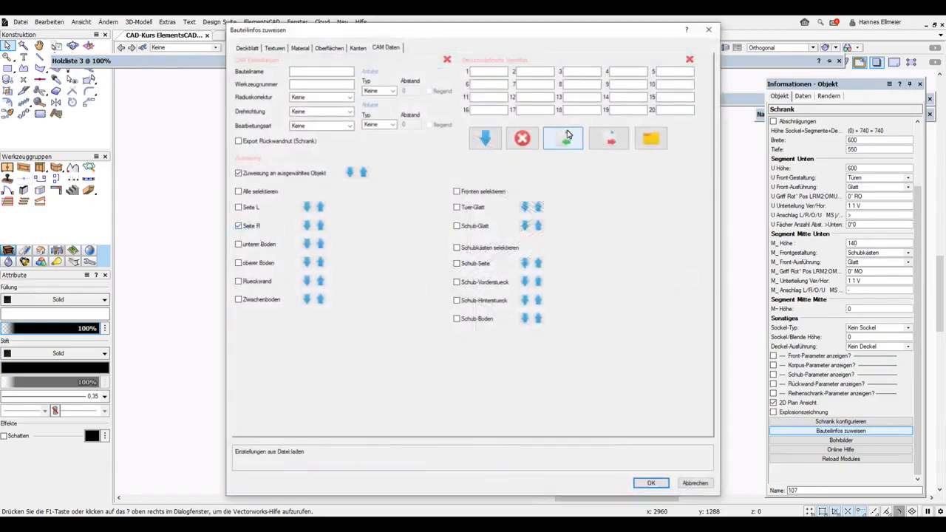
left_click(360, 48)
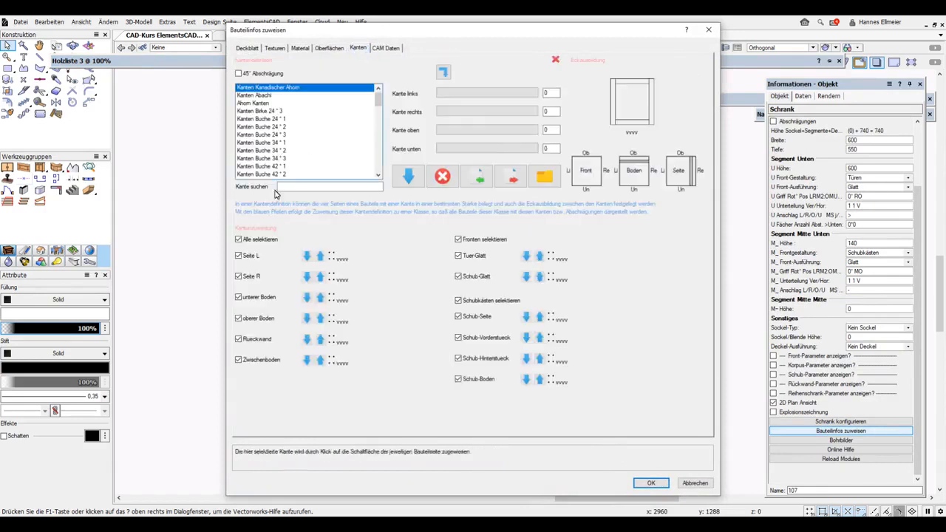
left_click(238, 239)
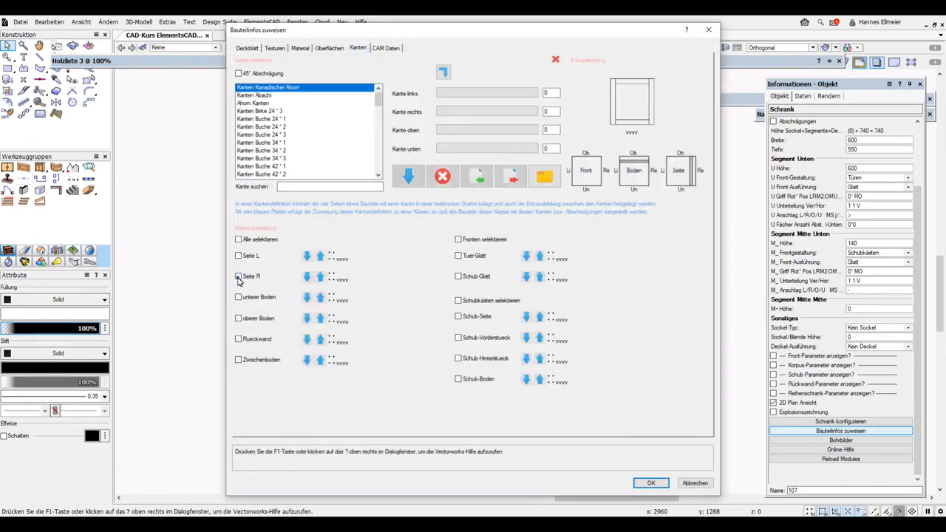
left_click(238, 276)
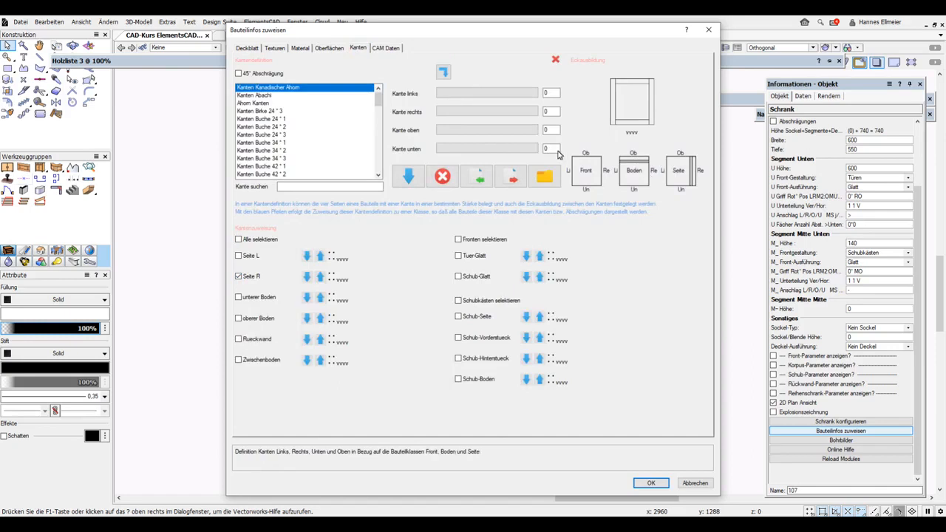
left_click(476, 93)
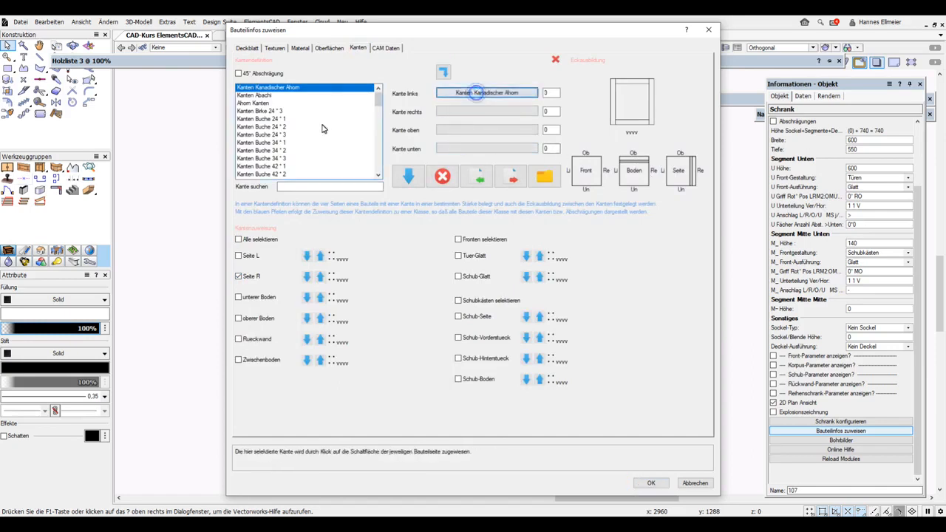
left_click(296, 111)
left_click(411, 177)
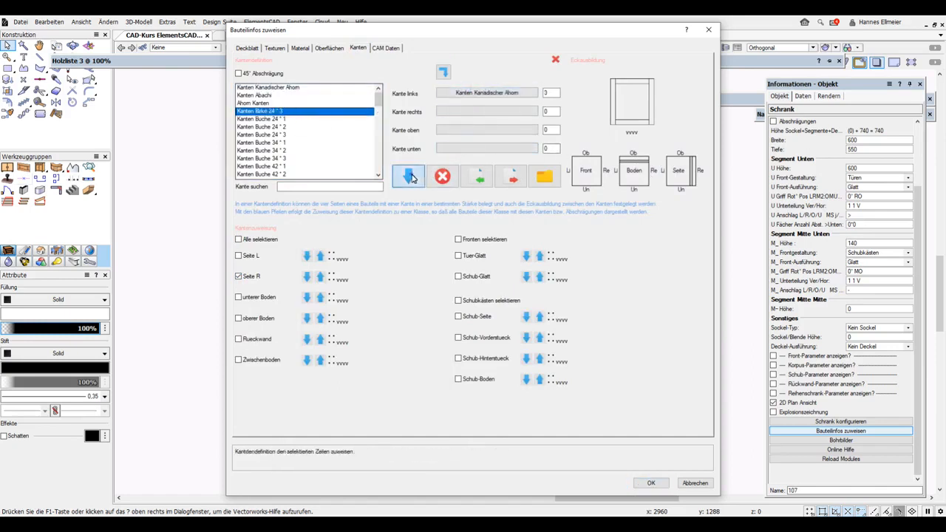
left_click(652, 484)
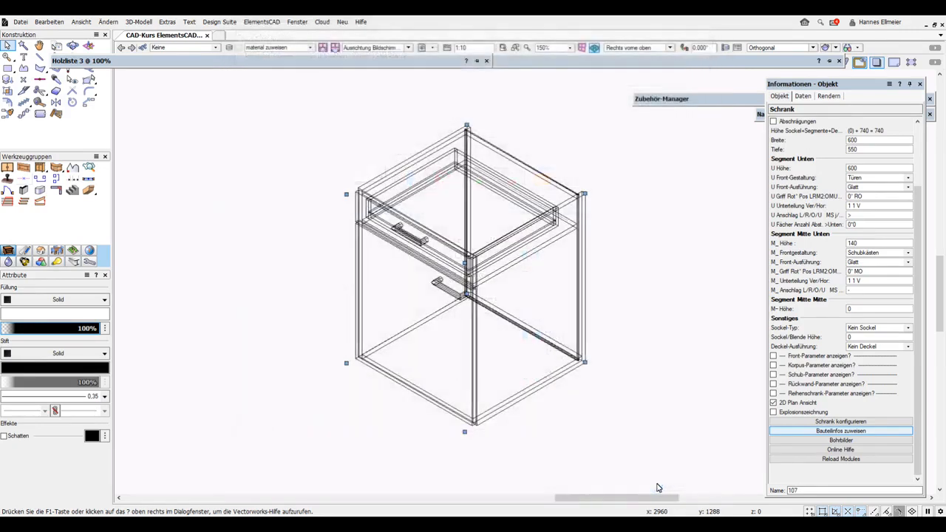
Generate Holzliste 4 from the cabinet with the current parts-list settings.
left_click(266, 21)
mouse_move(339, 37)
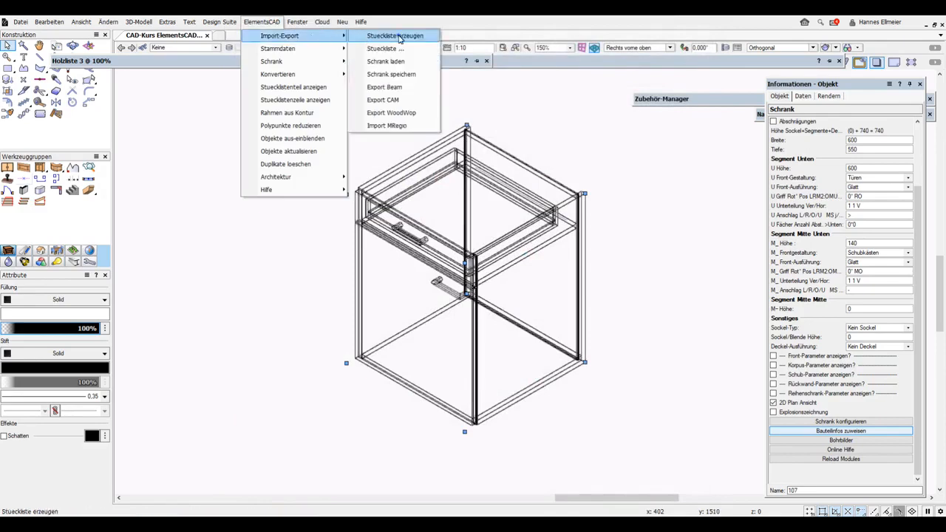
left_click(371, 36)
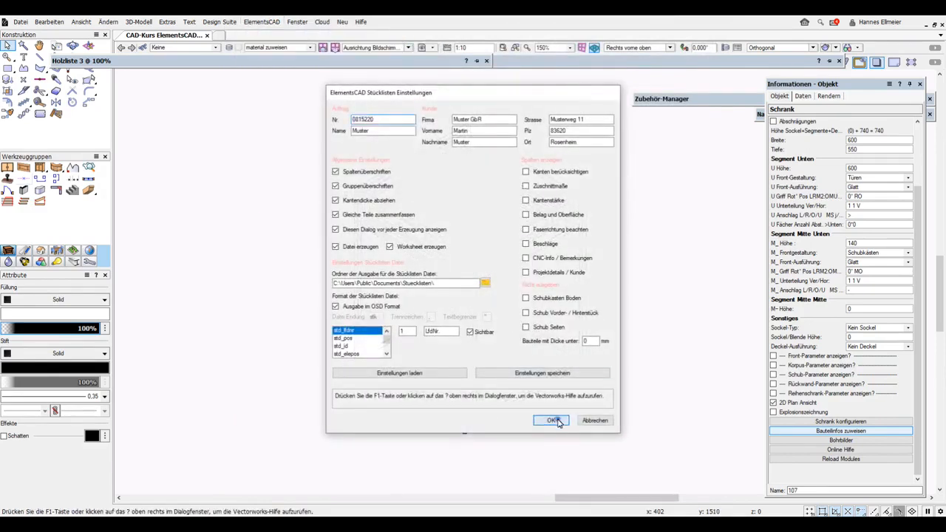
left_click(551, 420)
left_click(468, 290)
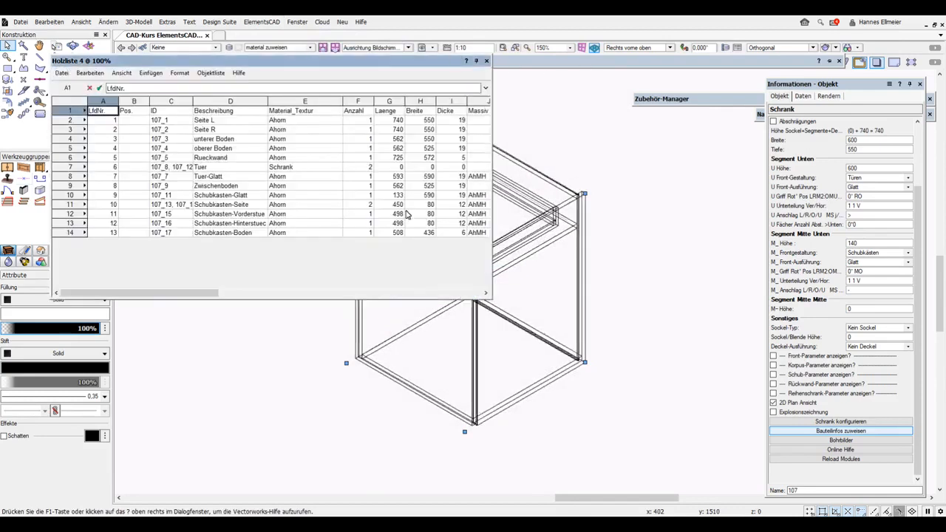
Enlarge the Holzliste 4 window and select the Laenge values in G2:G3.
left_click_drag(491, 299, 887, 347)
left_click_drag(613, 341, 570, 344)
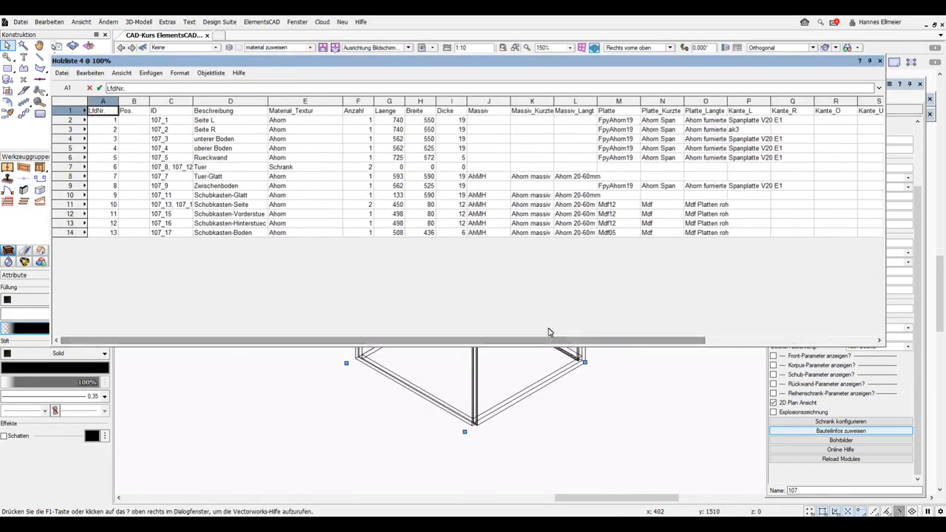
left_click_drag(397, 121, 397, 131)
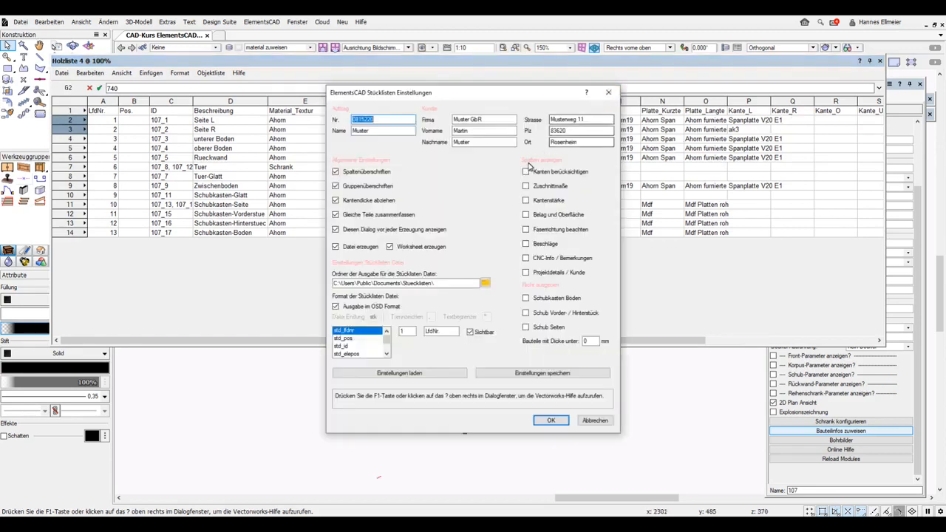
Create Holzliste 5 with all Spalten anzeigen options: edges, cut sizes, edge thickness, surface, grain, fittings, CNC, project.
left_click(525, 172)
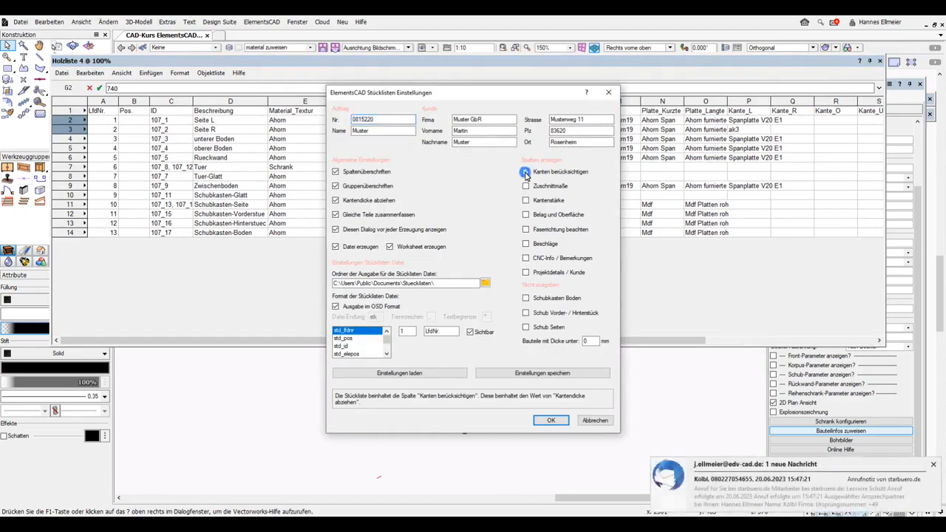
left_click(933, 465)
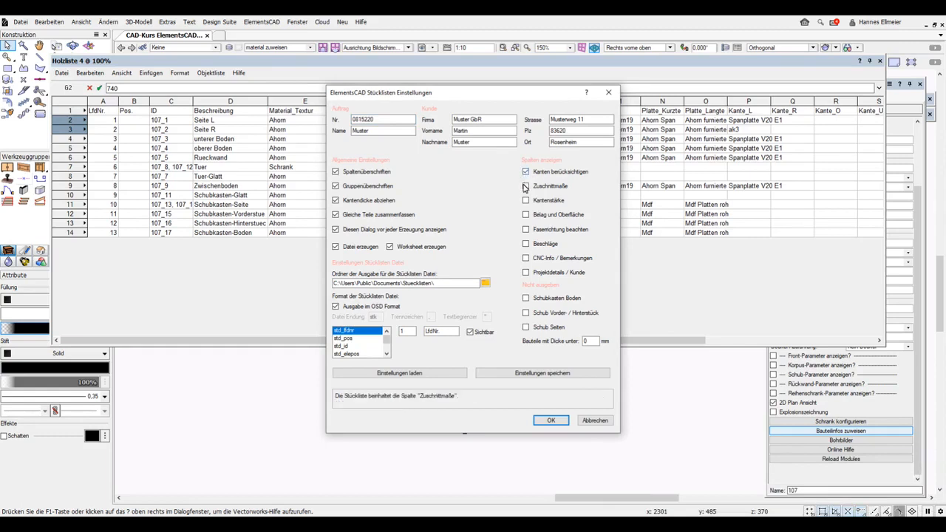
left_click(526, 187)
left_click(526, 201)
left_click(525, 215)
left_click(526, 229)
left_click(526, 243)
left_click(525, 258)
left_click(525, 273)
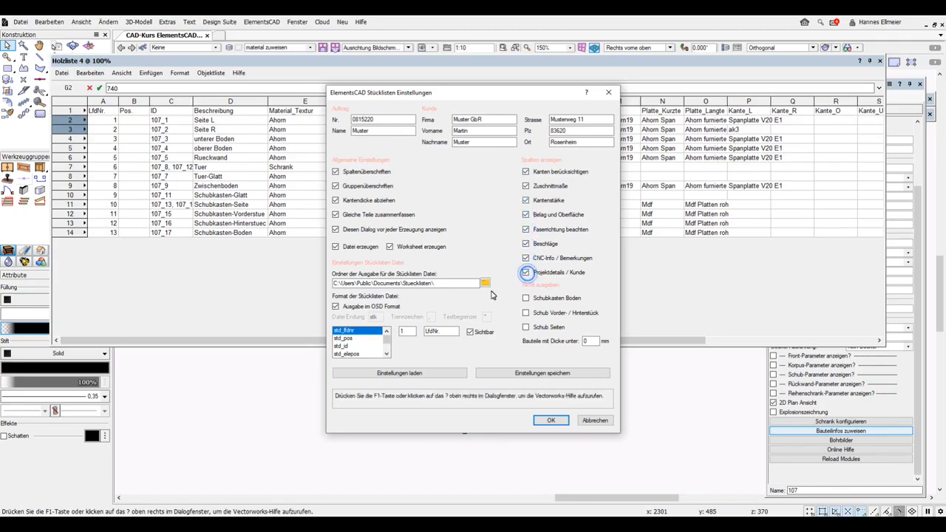
left_click(551, 420)
left_click(478, 292)
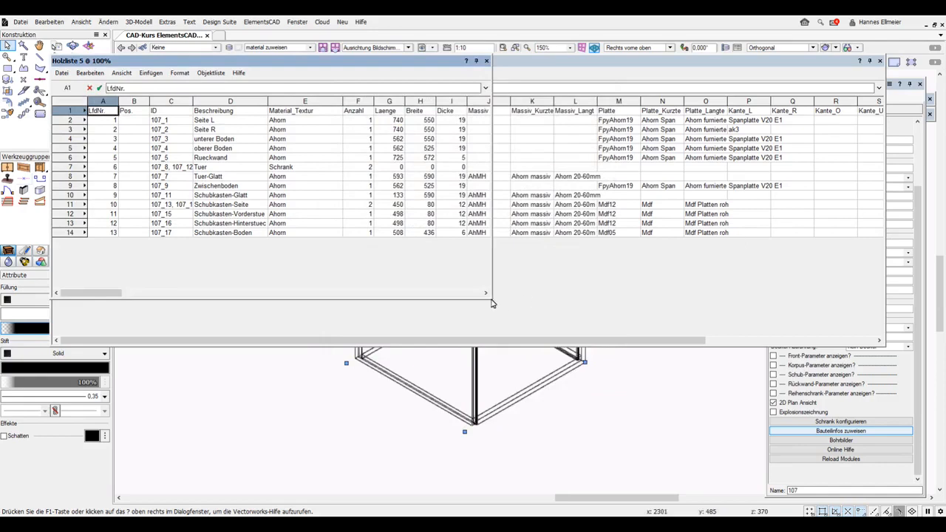
Enlarge the Holzliste 5 worksheet window so its added columns are visible.
left_click_drag(493, 299, 915, 373)
mouse_move(288, 368)
left_mouse_down()
mouse_move(693, 345)
mouse_move(832, 350)
mouse_move(275, 367)
left_mouse_up()
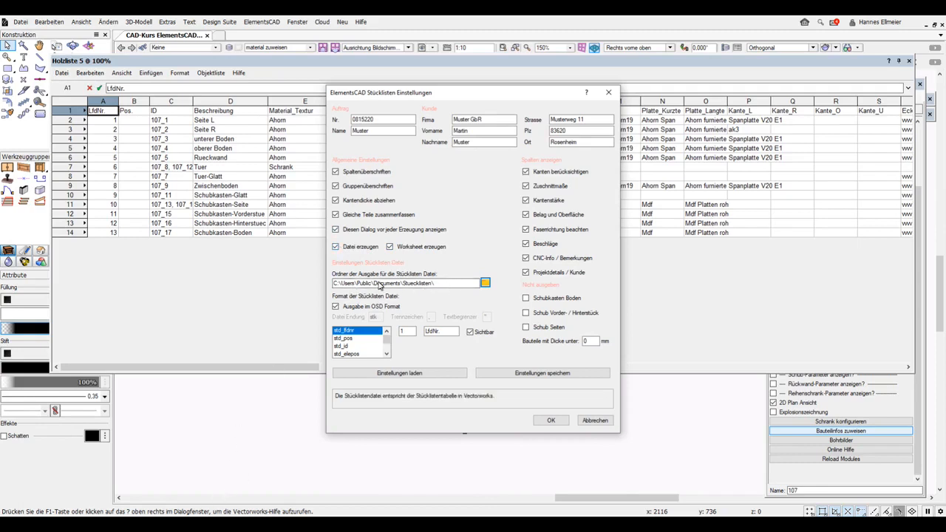
mouse_move(202, 527)
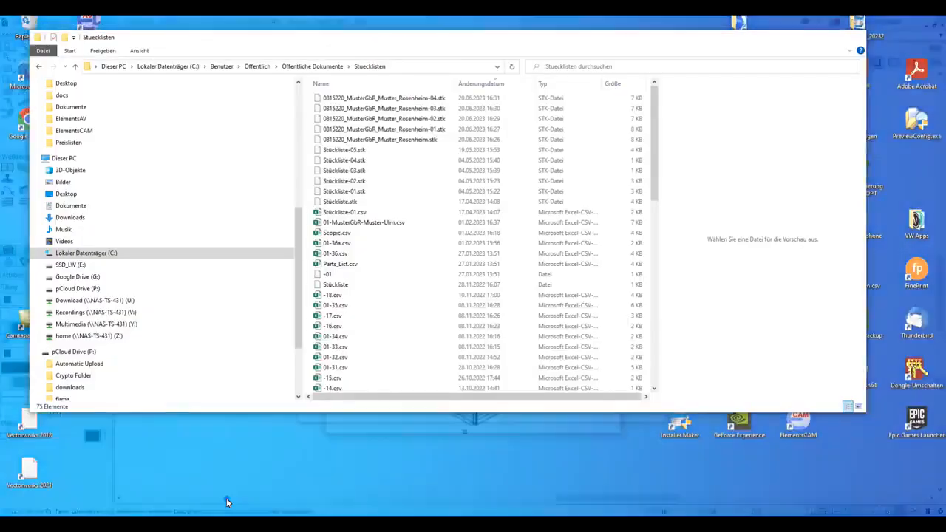
left_click(227, 496)
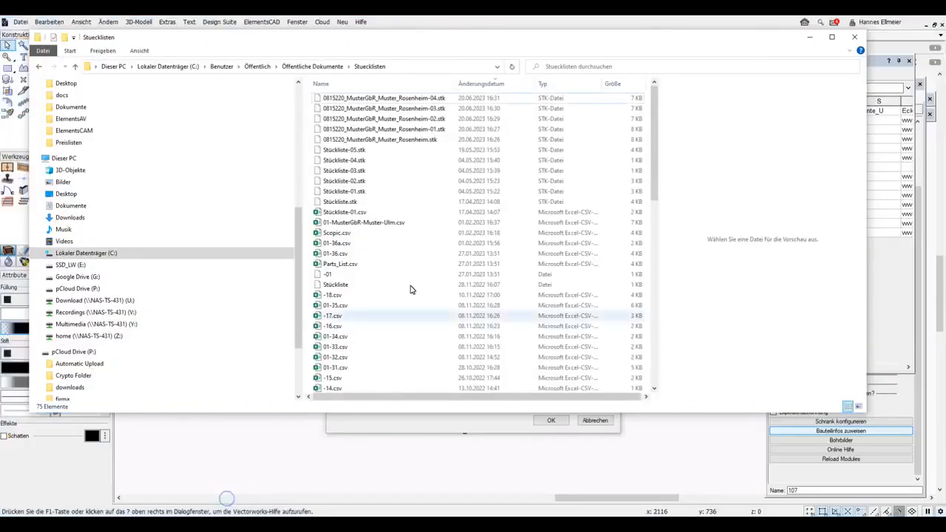
left_click(431, 104)
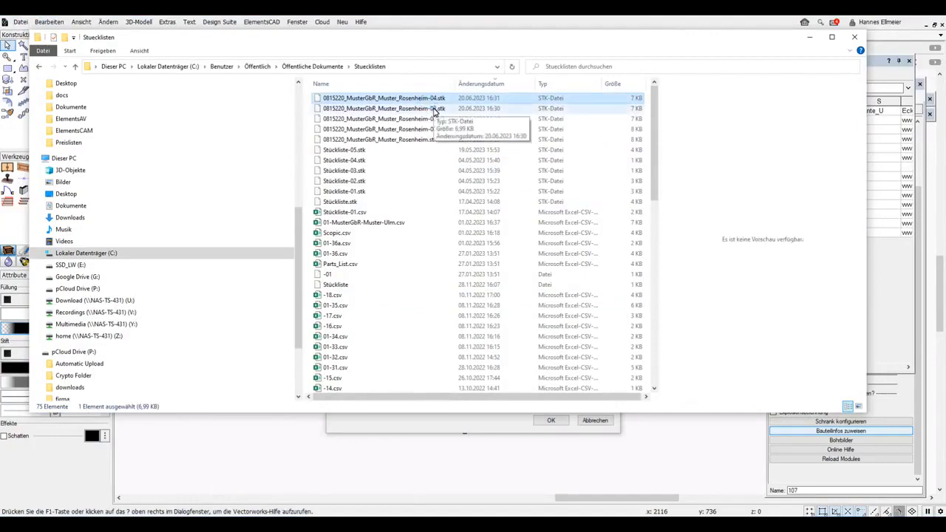
left_click(434, 107)
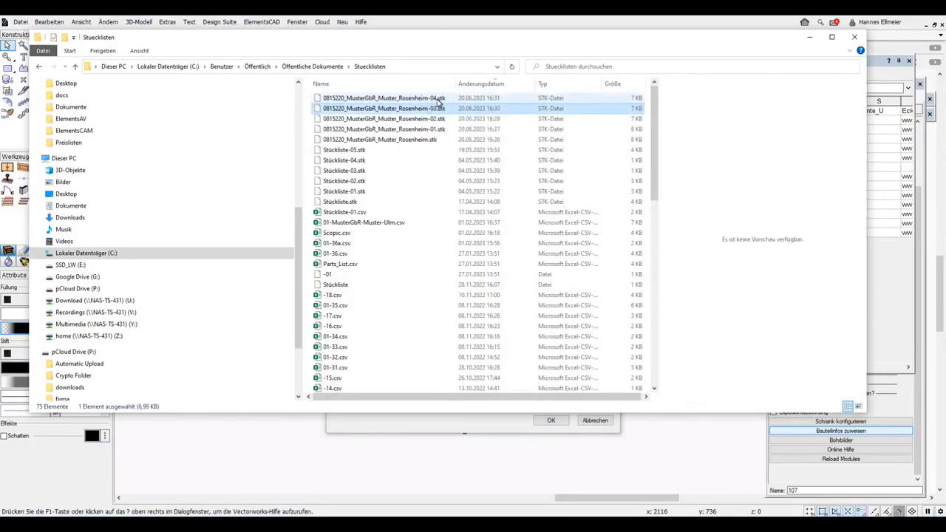
left_click(437, 100)
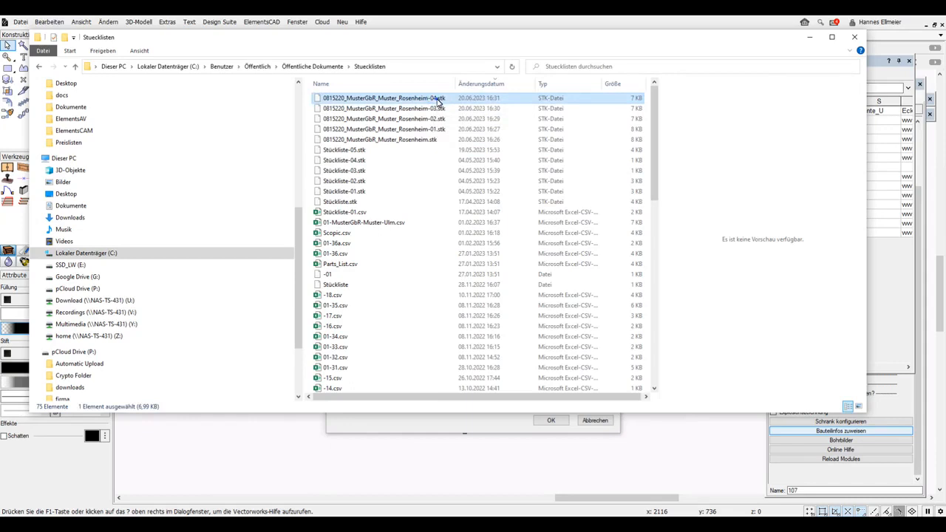
left_click(365, 214)
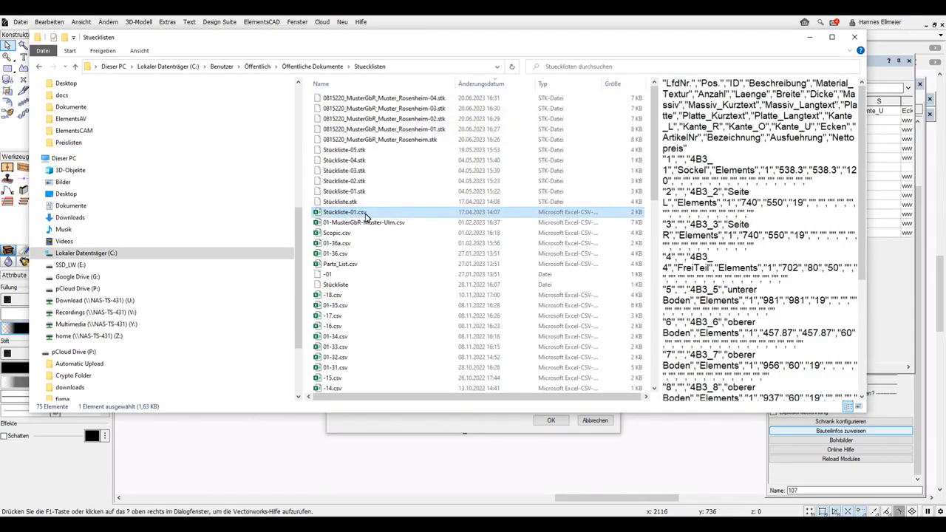
left_click(369, 421)
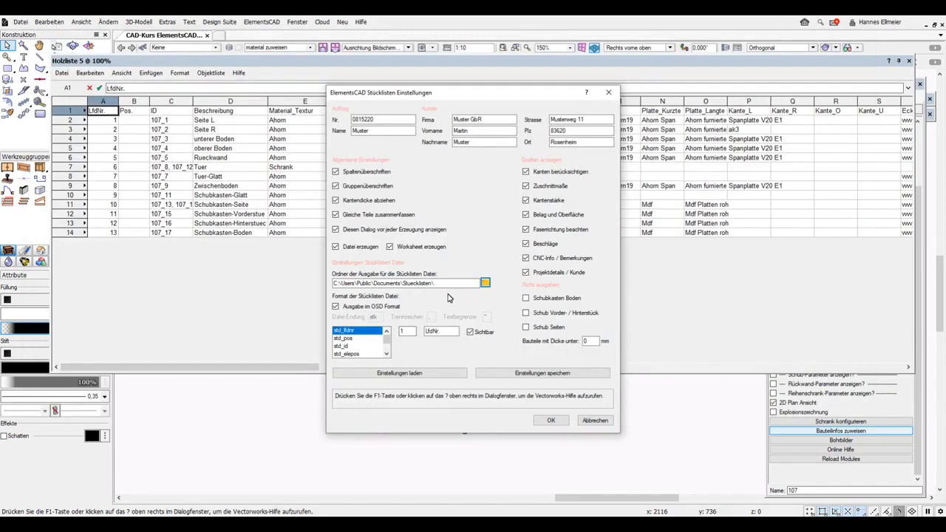
Open the Einstellungen laden file dialog showing the XML settings files such as stl.xml.
left_click(412, 375)
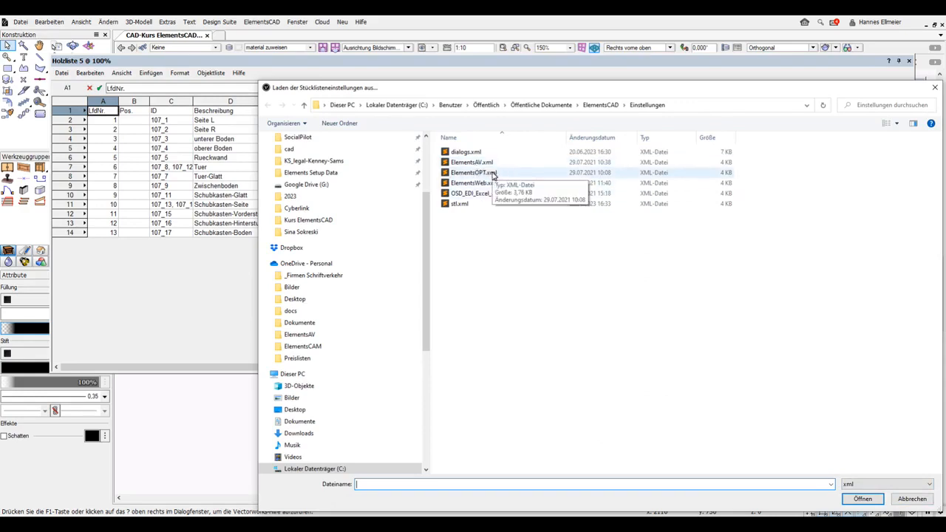
Cancel the Laden der Stücklisteneinstellungen dialog without loading any settings file.
left_click(912, 499)
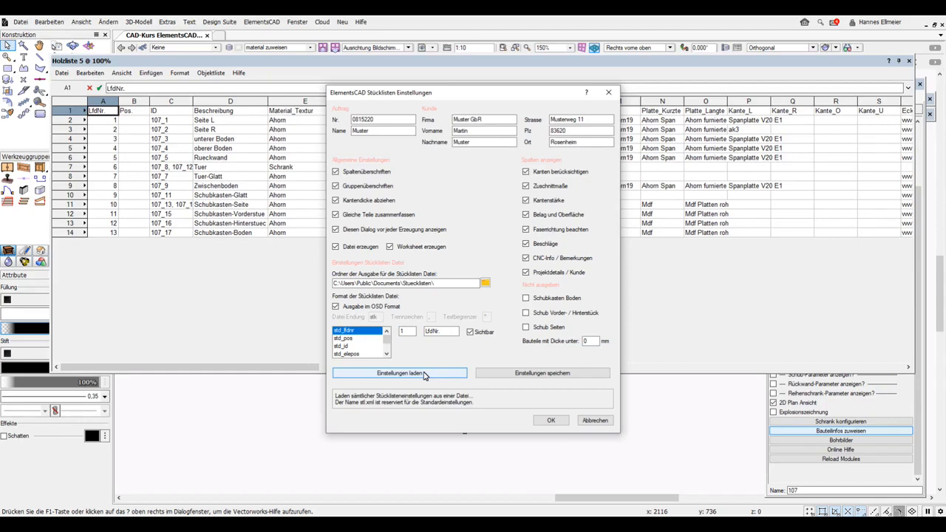
Load the stl.xml parts-list settings and move to the Bauteile mit Dicke unter field.
left_click(423, 374)
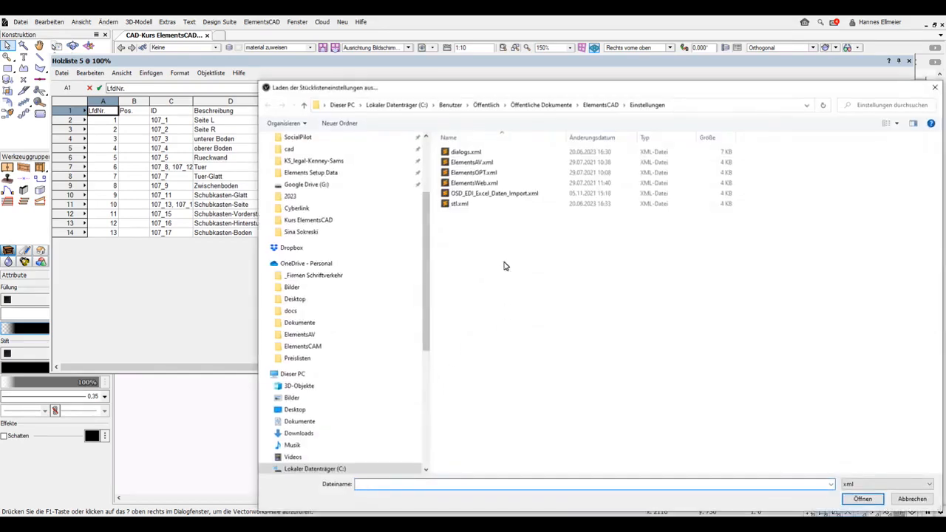
double_click(507, 212)
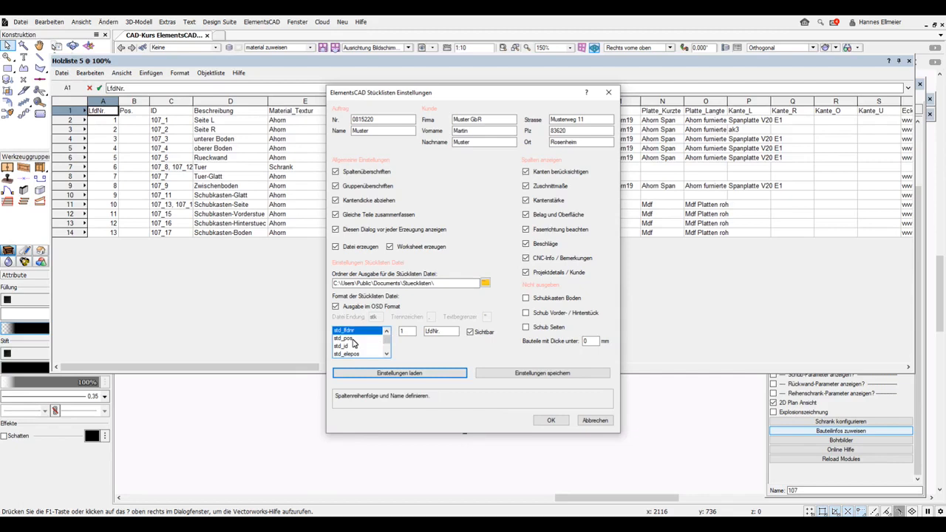
key("Tab")
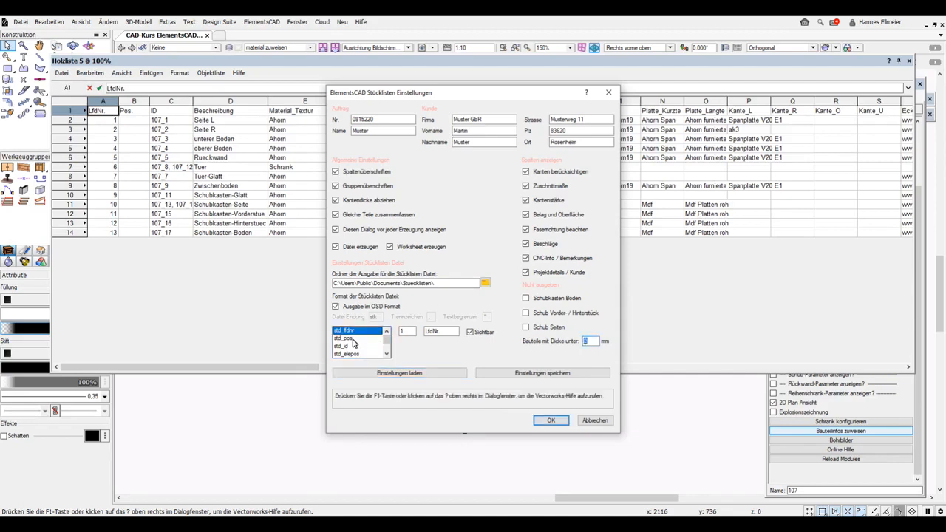